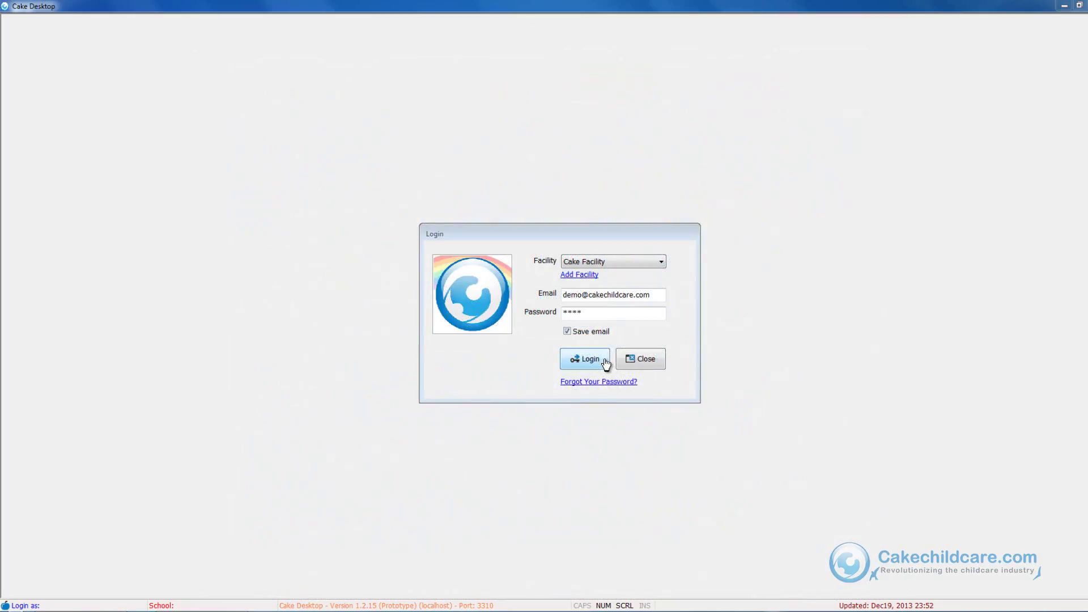
Step: Log in, search the Family list by the parent's surname, and open her family record
left_click(605, 363)
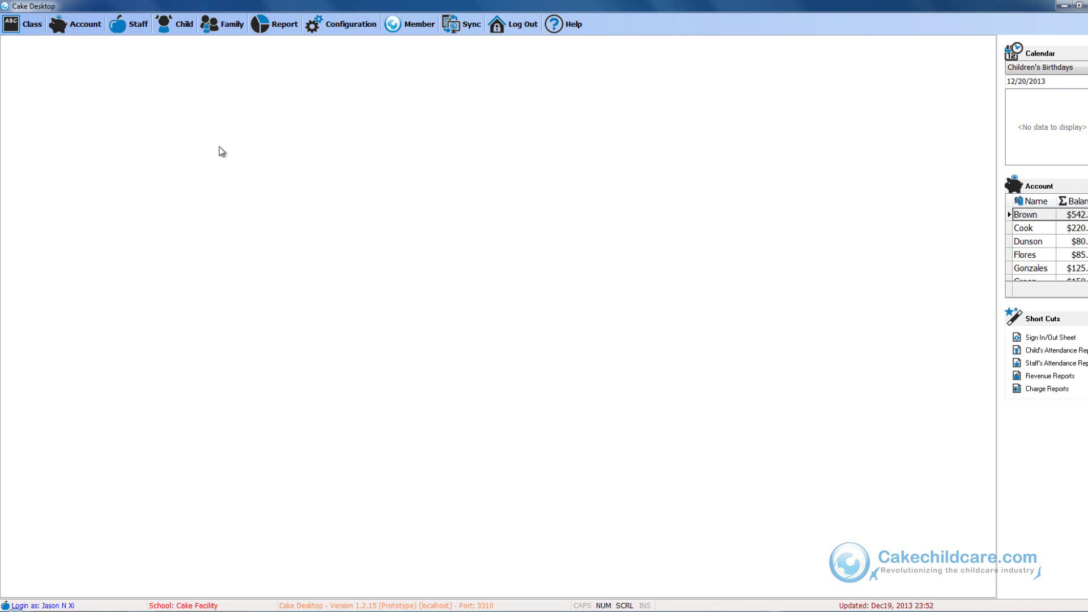
left_click(221, 28)
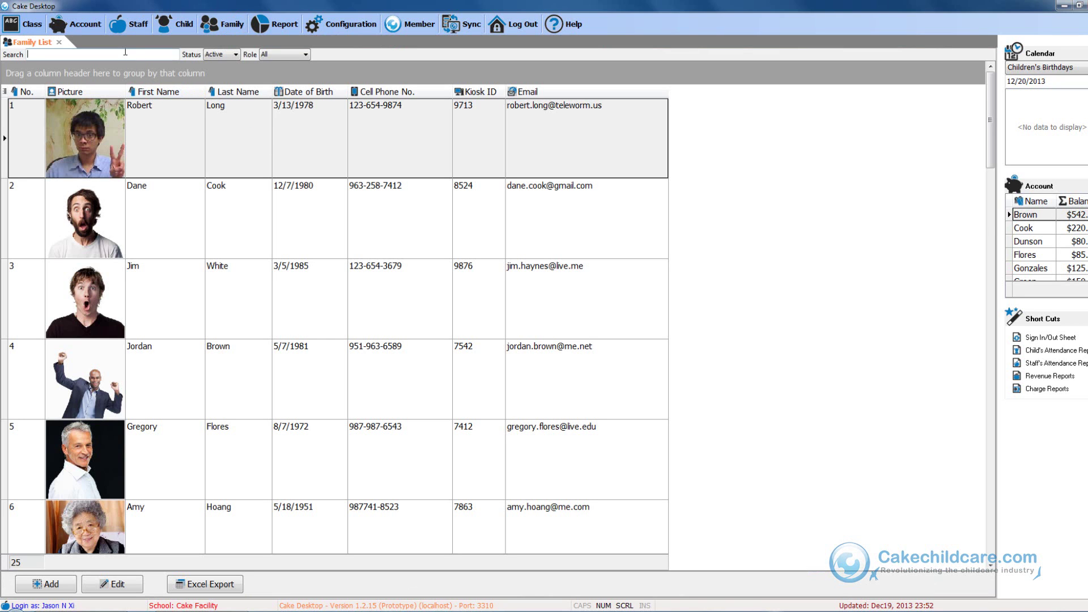
type("roger")
left_click(137, 134)
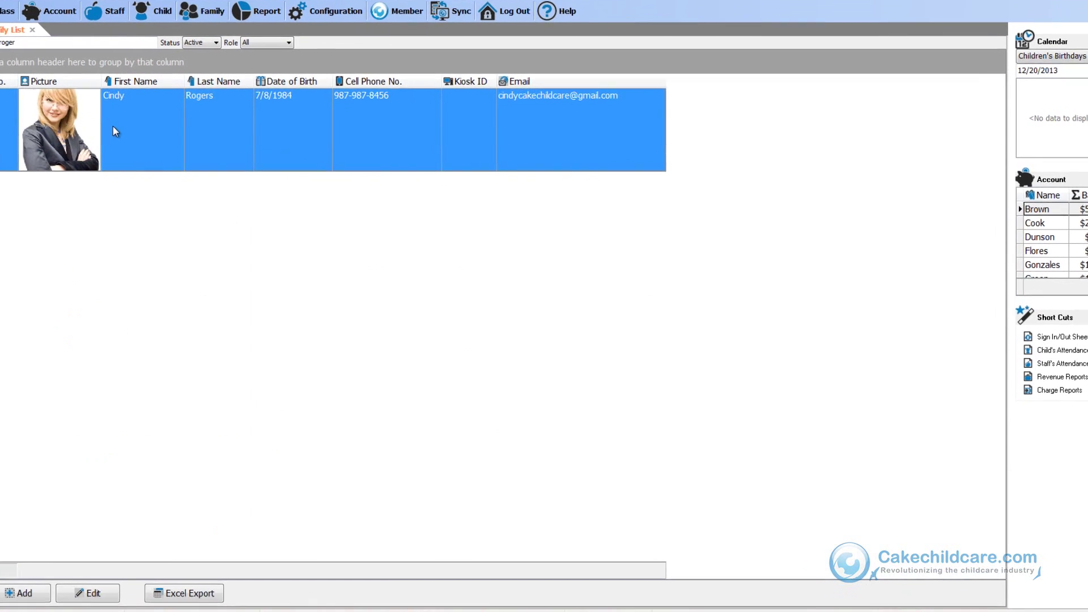
double_click(114, 128)
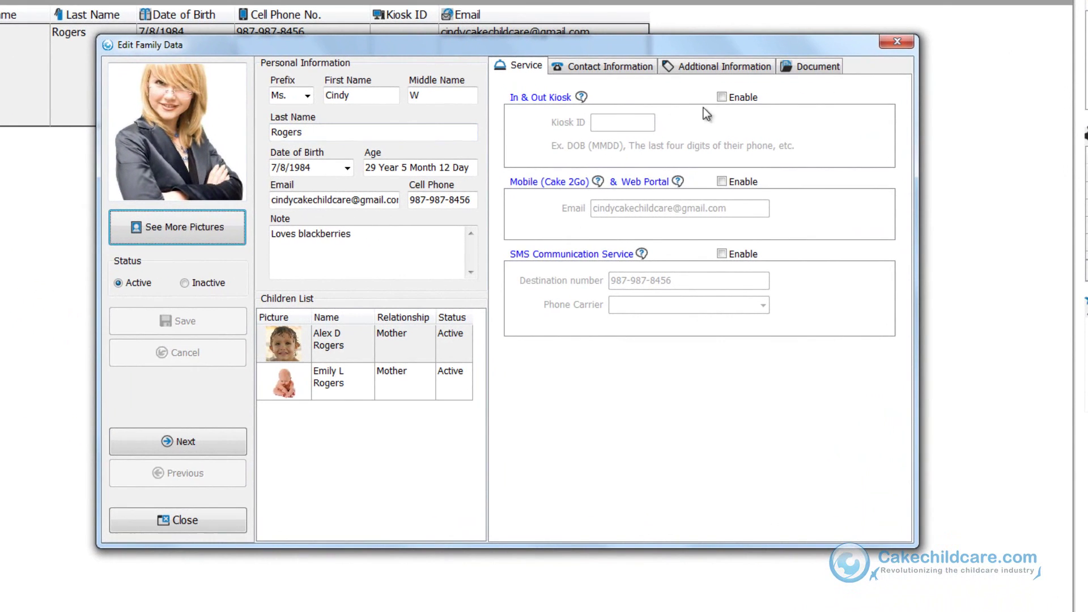
Step: Enable In & Out Kiosk for the parent, save her new kiosk ID, and close the record
left_click(724, 147)
left_click(605, 122)
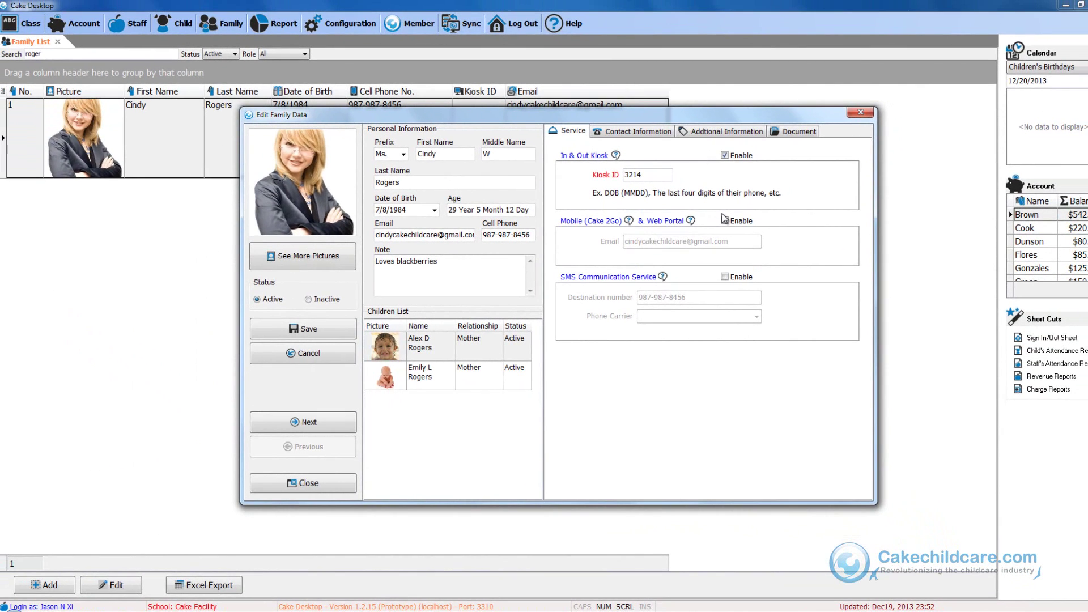
left_click(335, 329)
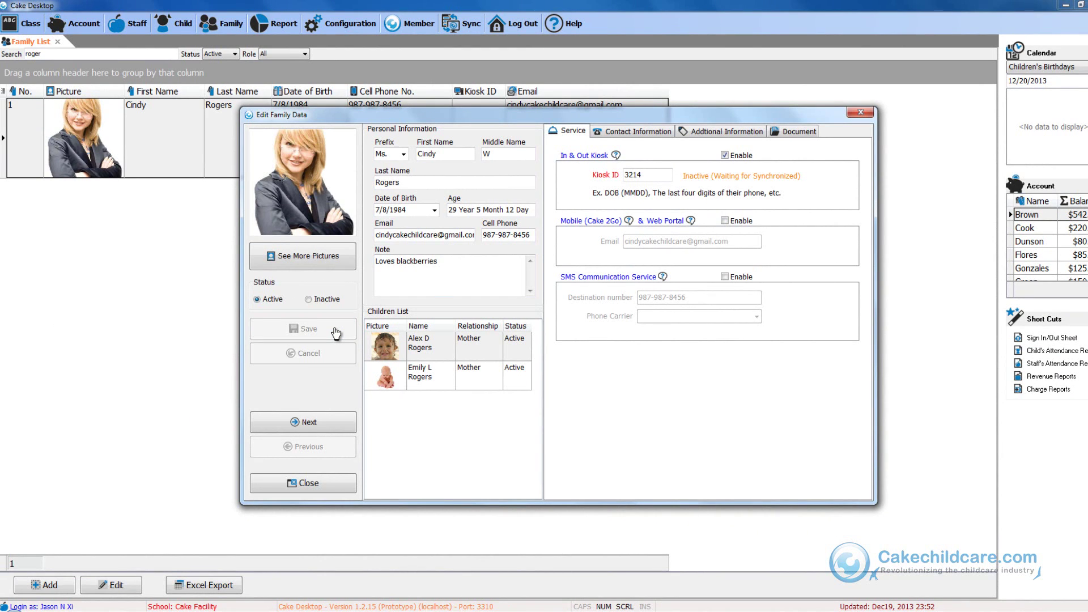
left_click(315, 486)
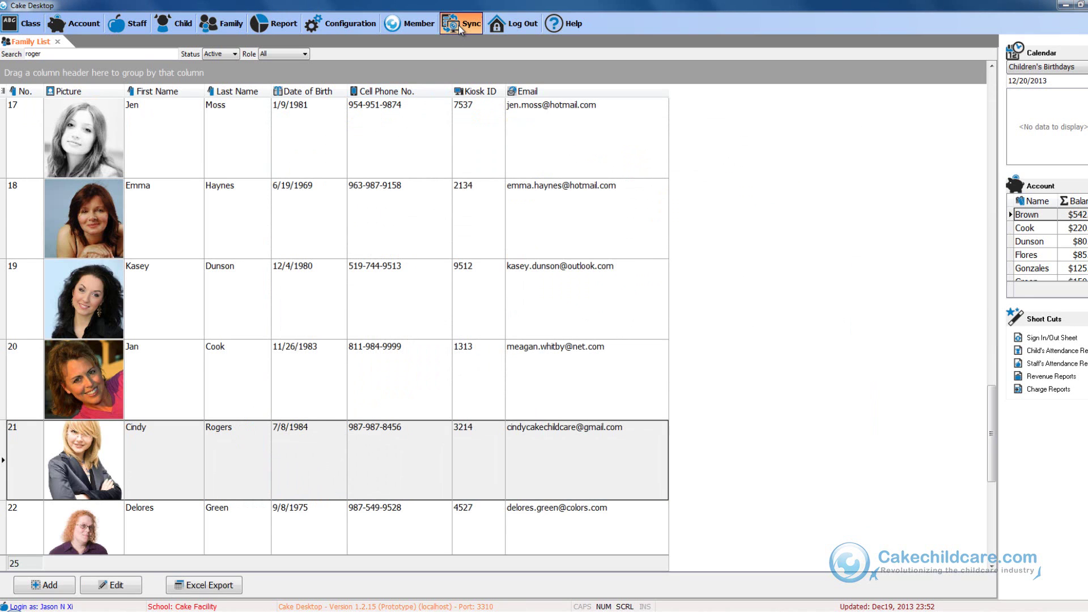
Step: Sync with the server, acknowledge Update complete, and reopen the parent's record to confirm the kiosk ID is ready
left_click(457, 25)
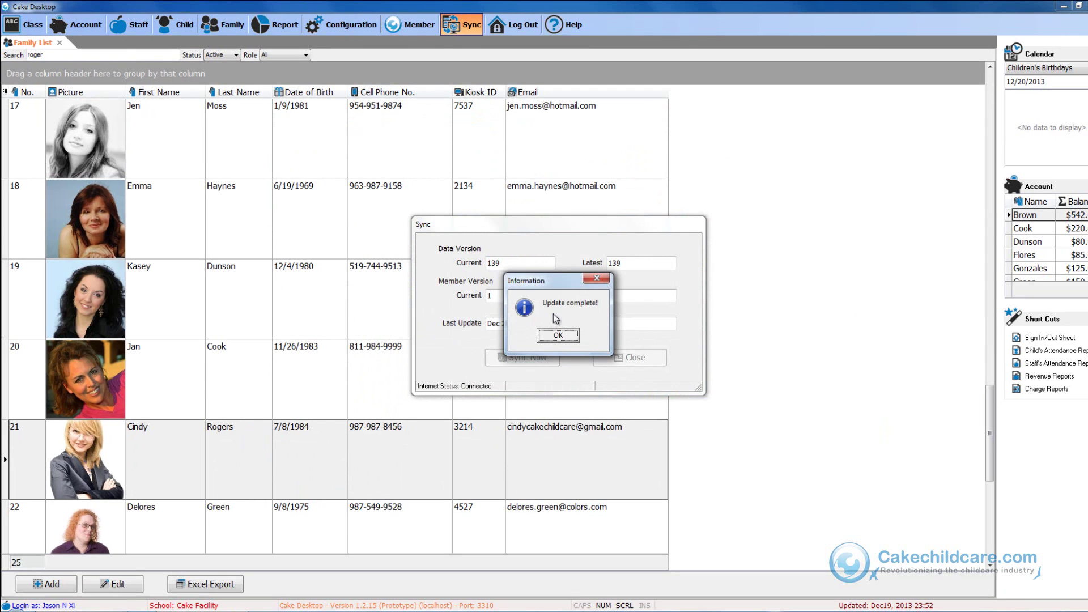
left_click(551, 335)
double_click(221, 455)
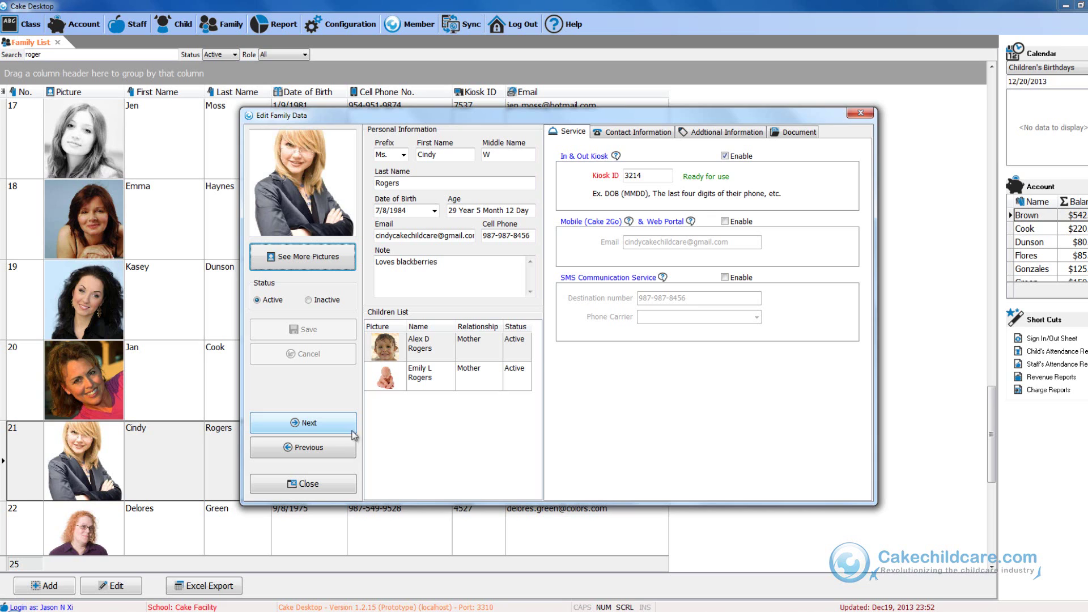
left_click(435, 359)
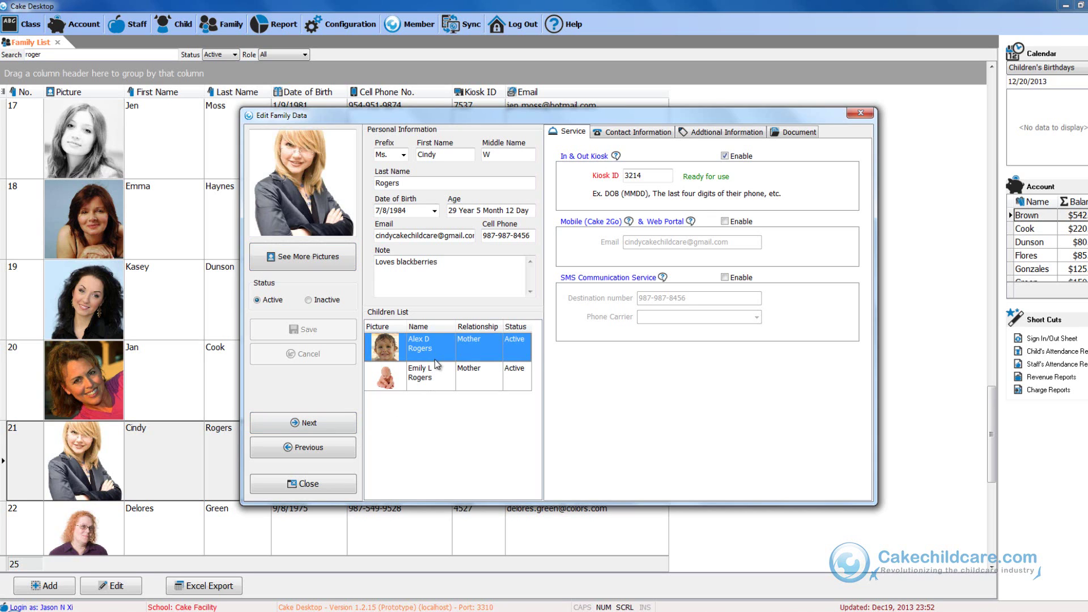
Step: Close the family record and open the first child's enrollment from the parent's Account view
left_click(345, 491)
left_click(80, 24)
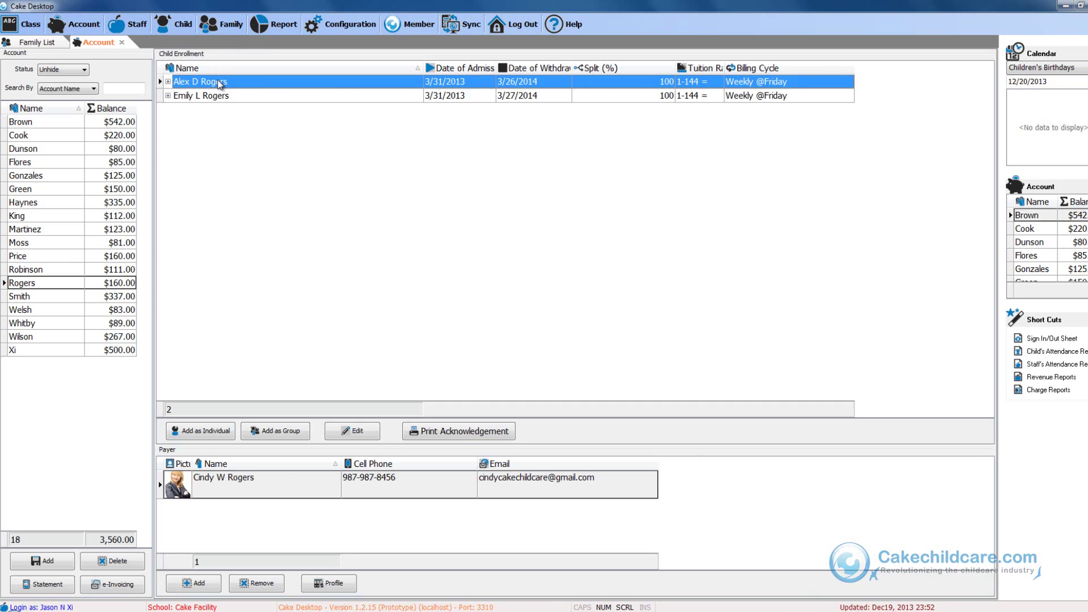
double_click(220, 83)
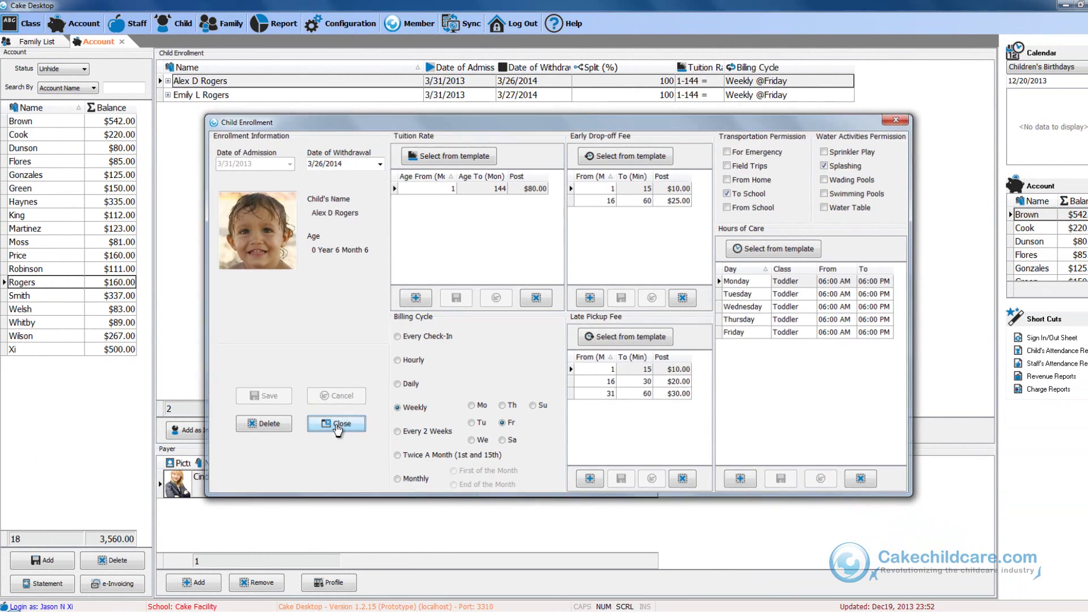
Step: Close the enrollment details and open the first staff member's record from the Staff list
left_click(226, 479)
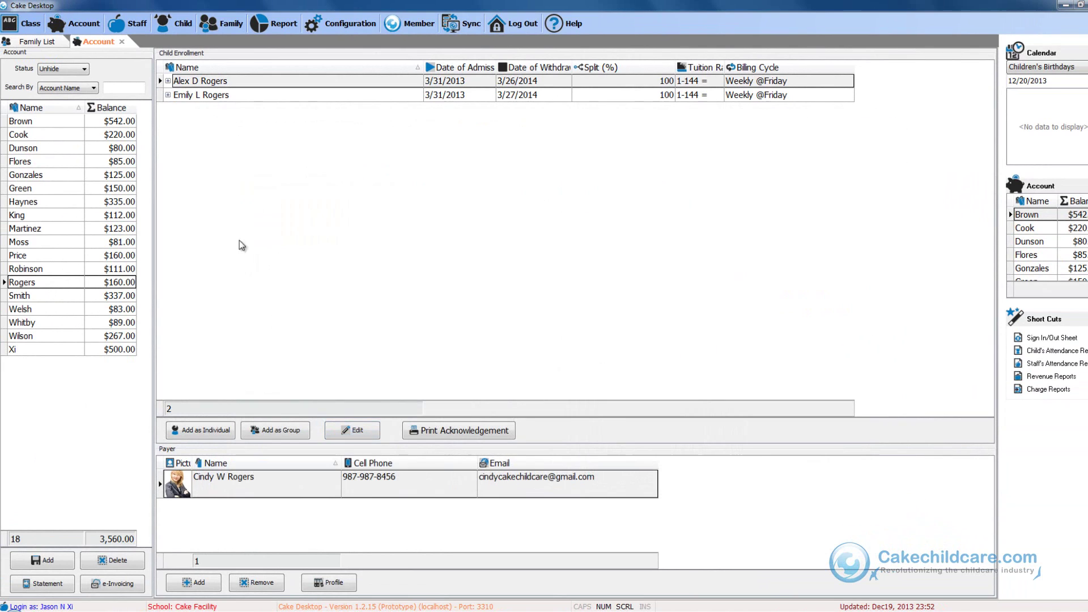
left_click(135, 26)
left_click(149, 120)
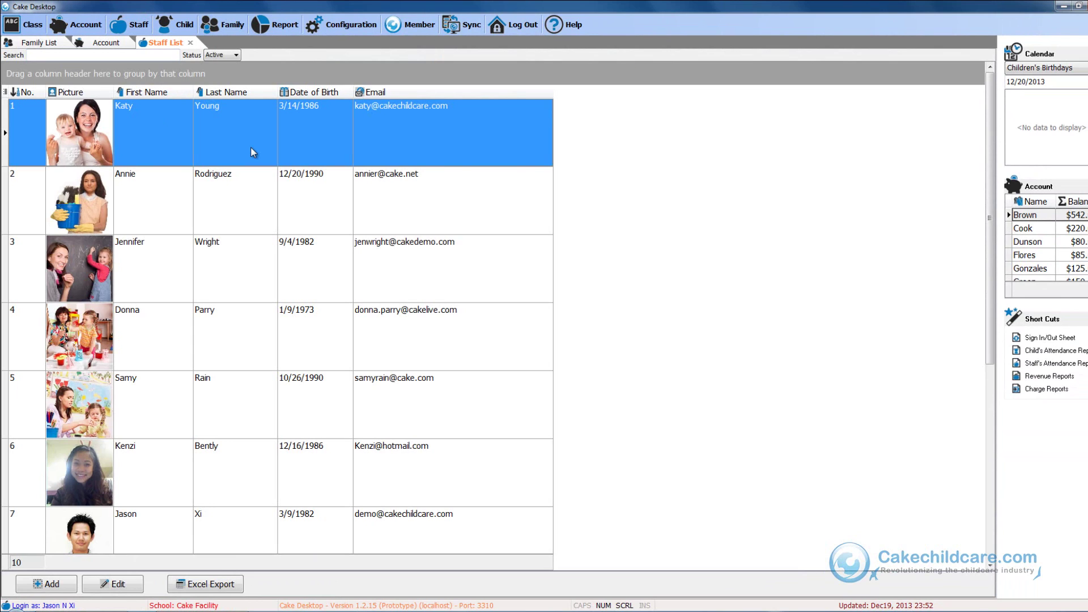
double_click(250, 147)
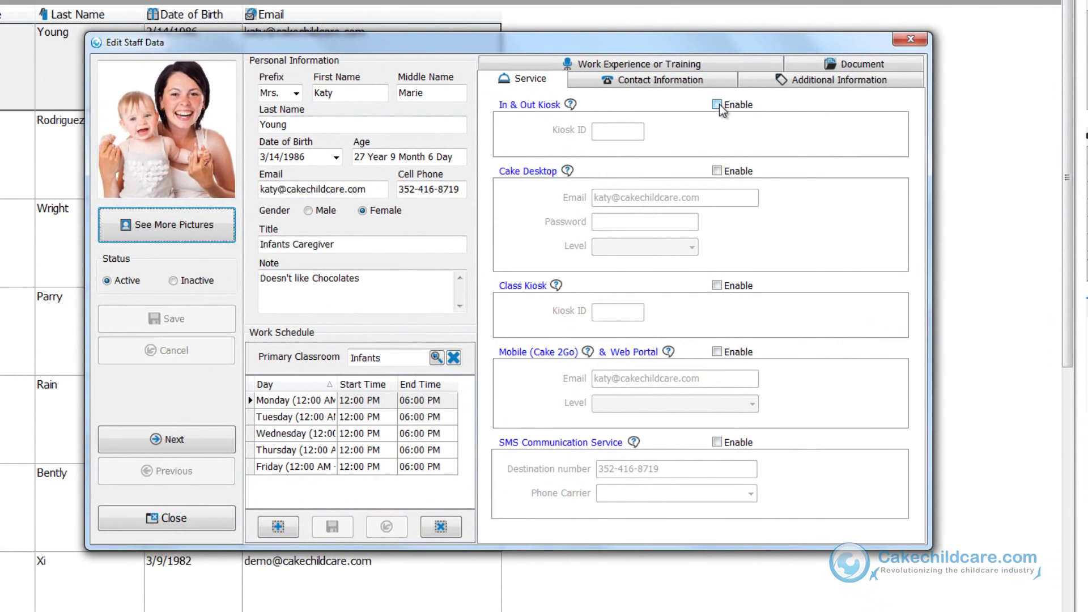
Step: Enable In & Out Kiosk for the staff member, save the kiosk ID, and close the record
left_click(716, 104)
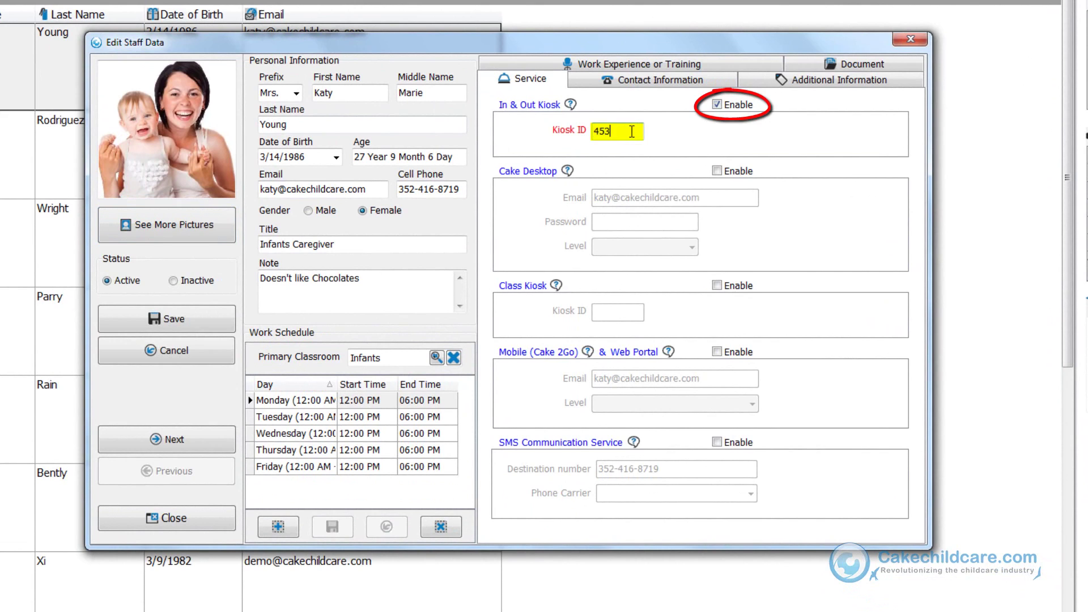
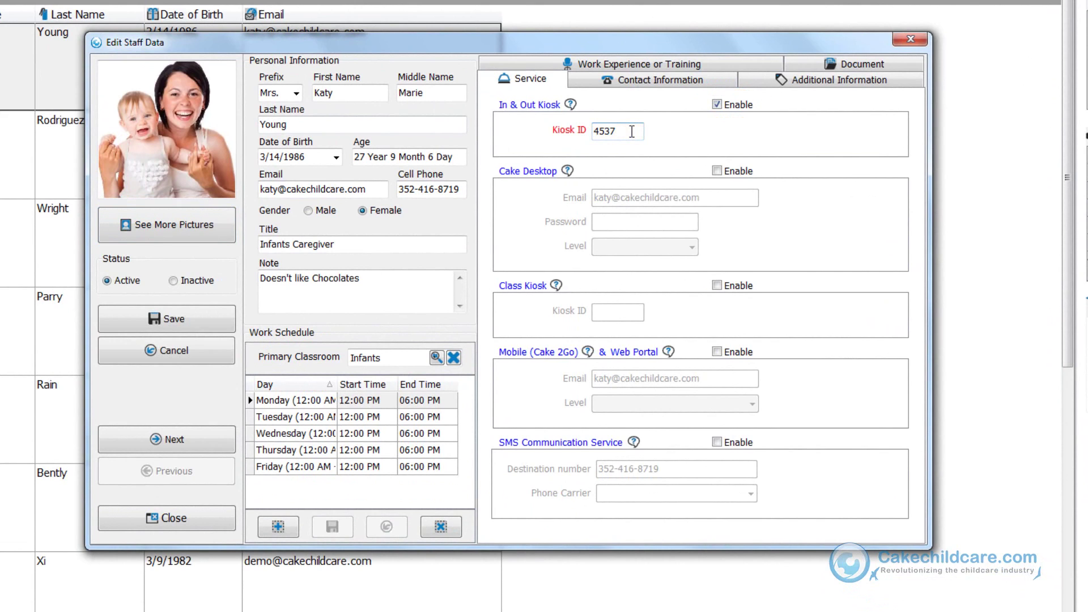
left_click(191, 330)
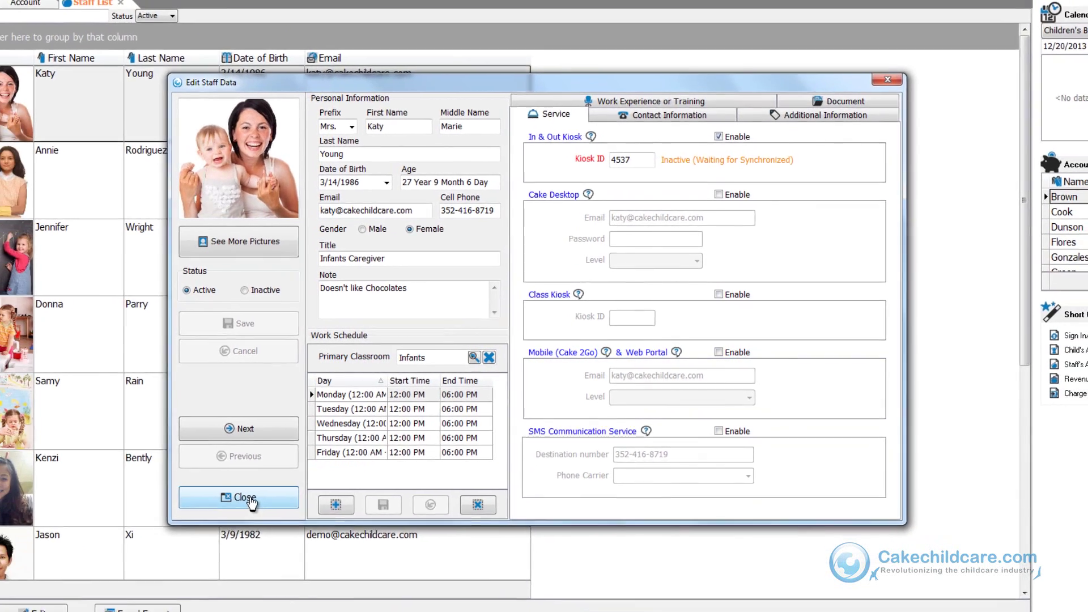
left_click(251, 499)
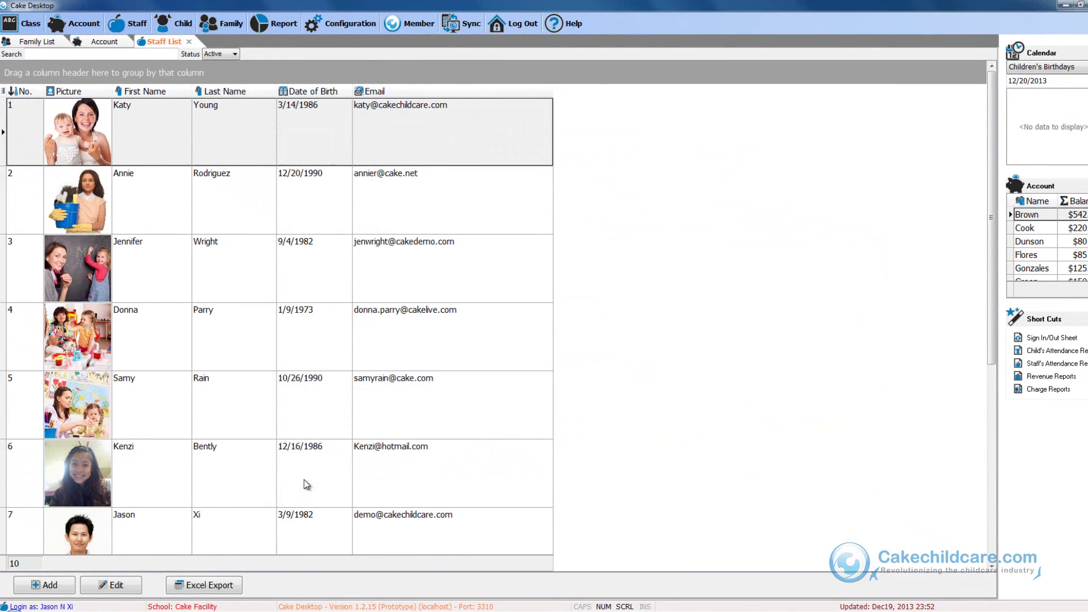
Step: Sync with the server, confirm the update, and reopen the first staff record to check kiosk status
left_click(450, 24)
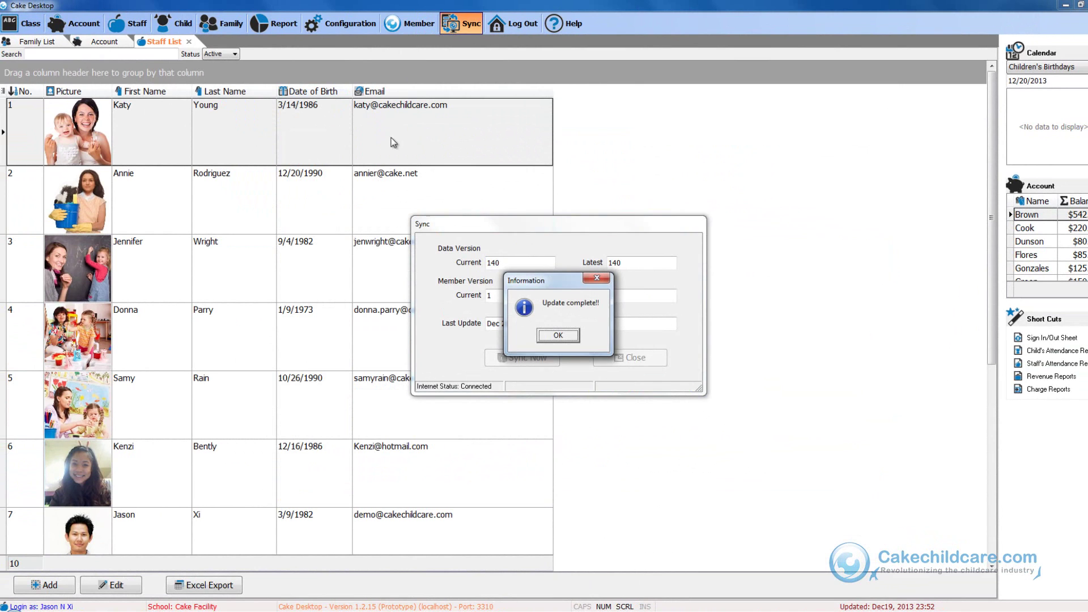
left_click(543, 336)
left_click(273, 146)
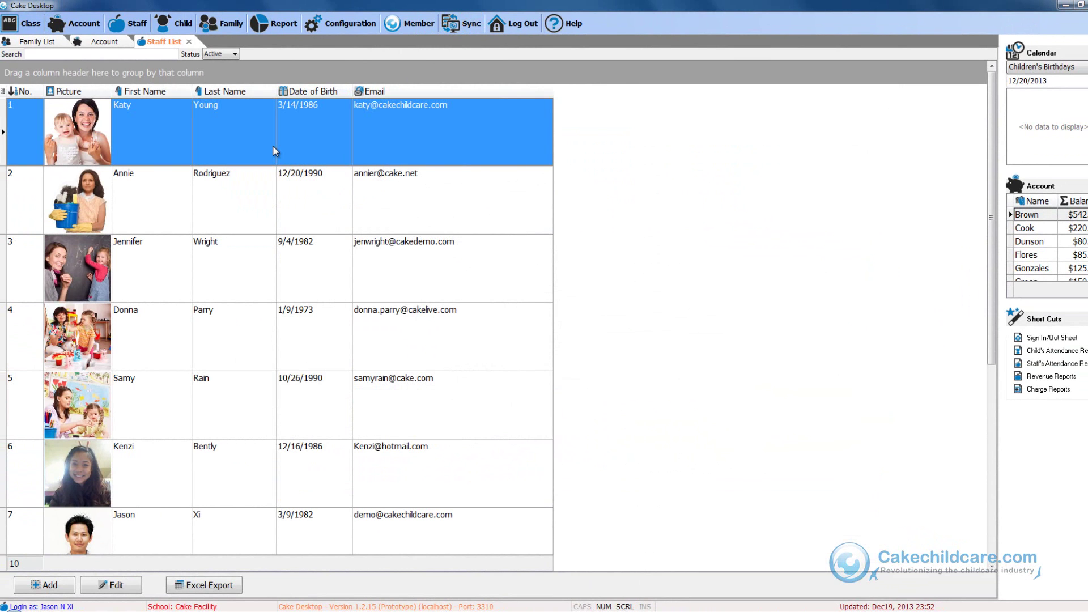
double_click(273, 146)
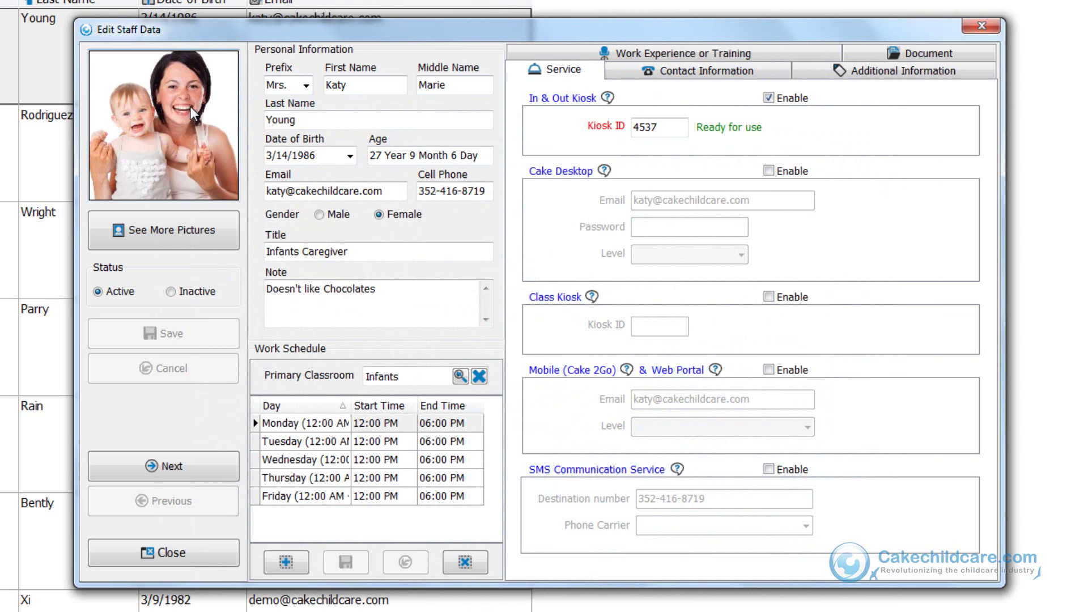
Step: Enable Class Kiosk for the staff member, save the Class Kiosk ID, and close the record
left_click(788, 298)
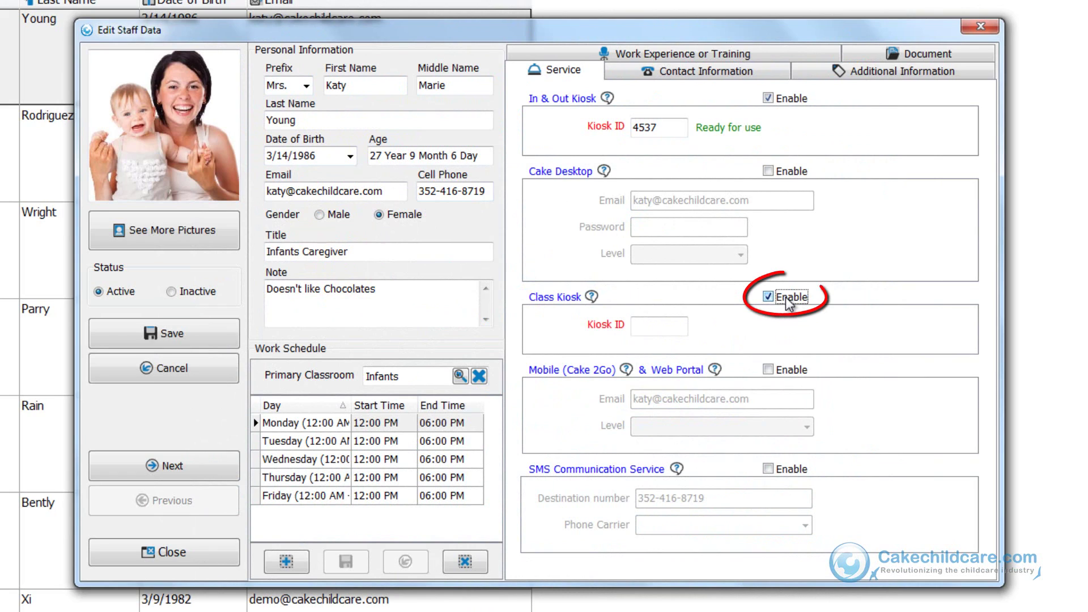
left_click(660, 326)
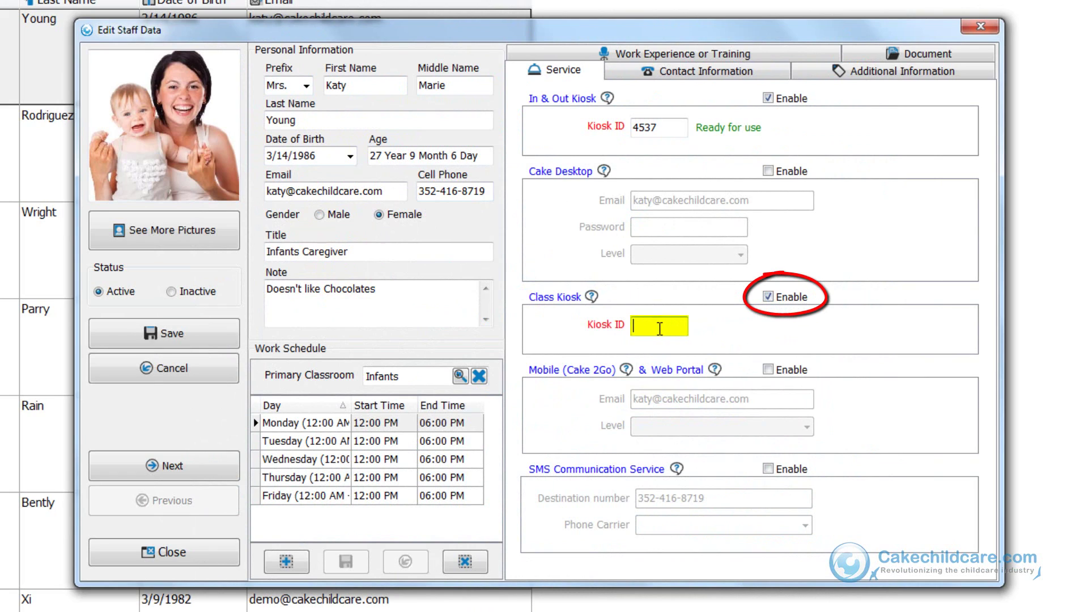
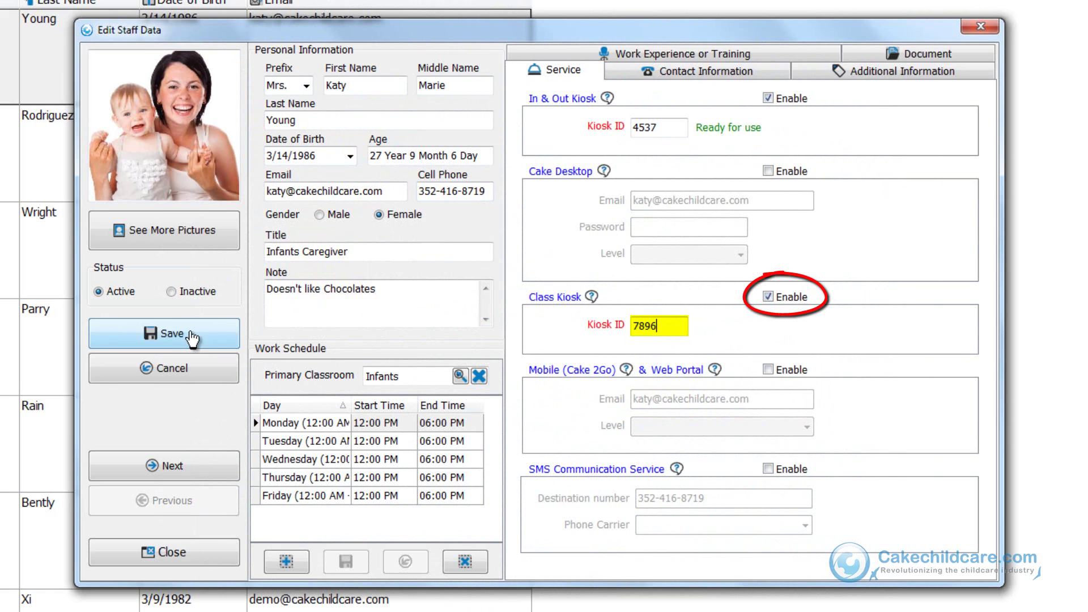
left_click(188, 336)
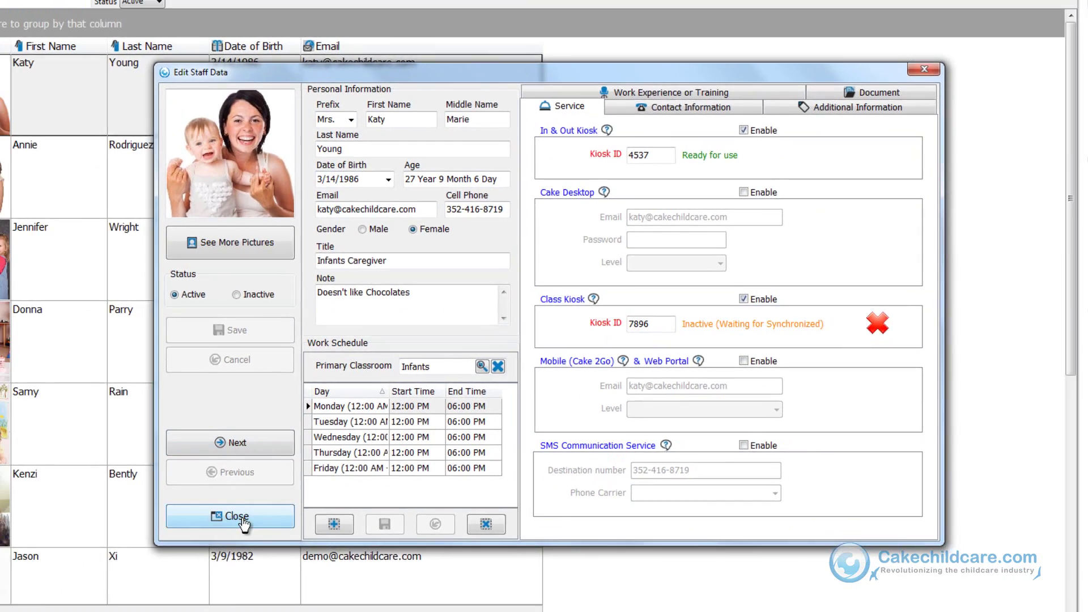
left_click(164, 552)
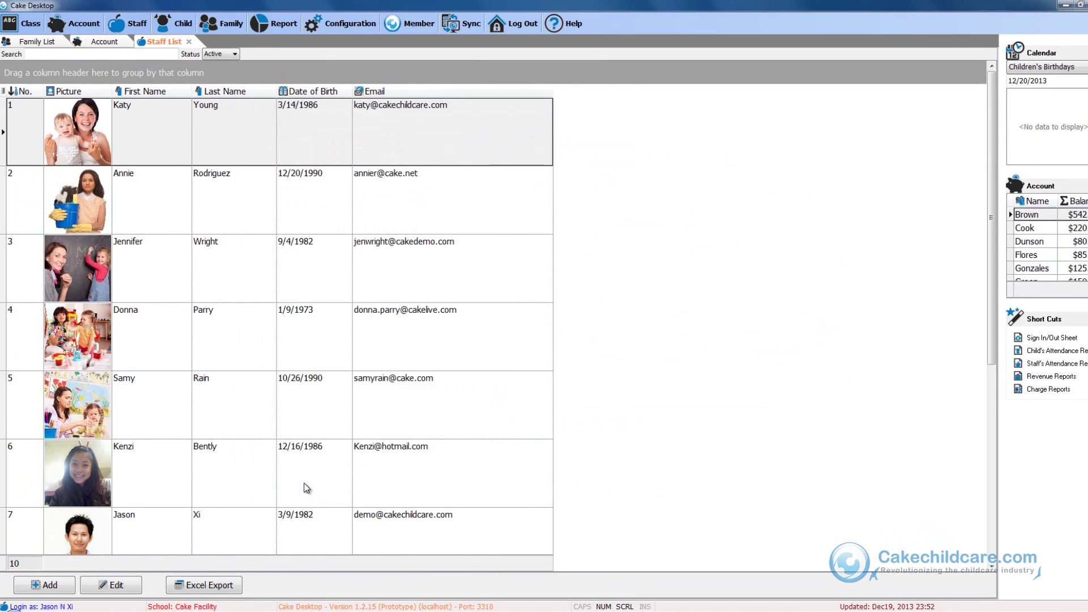
Step: Sync again and reopen the staff record to verify both kiosk IDs show Ready for use
left_click(475, 26)
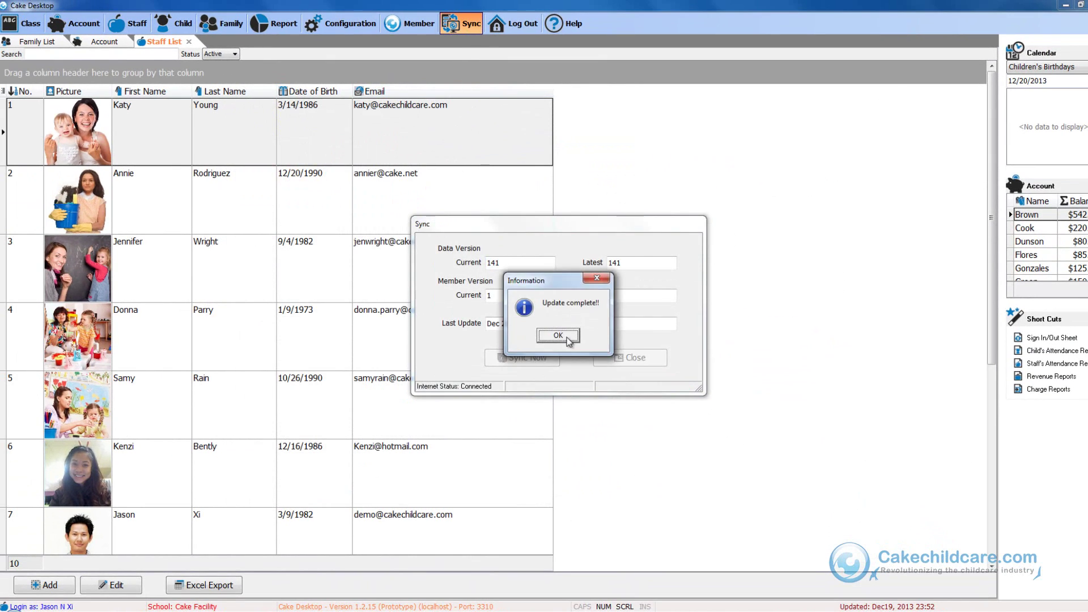
left_click(562, 336)
left_click(319, 137)
double_click(317, 133)
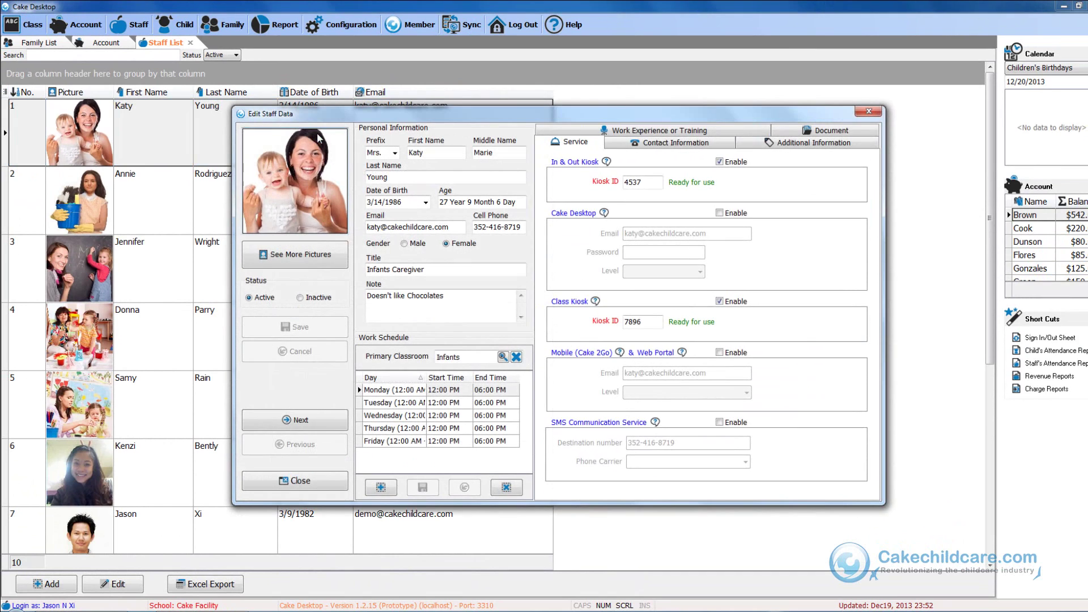